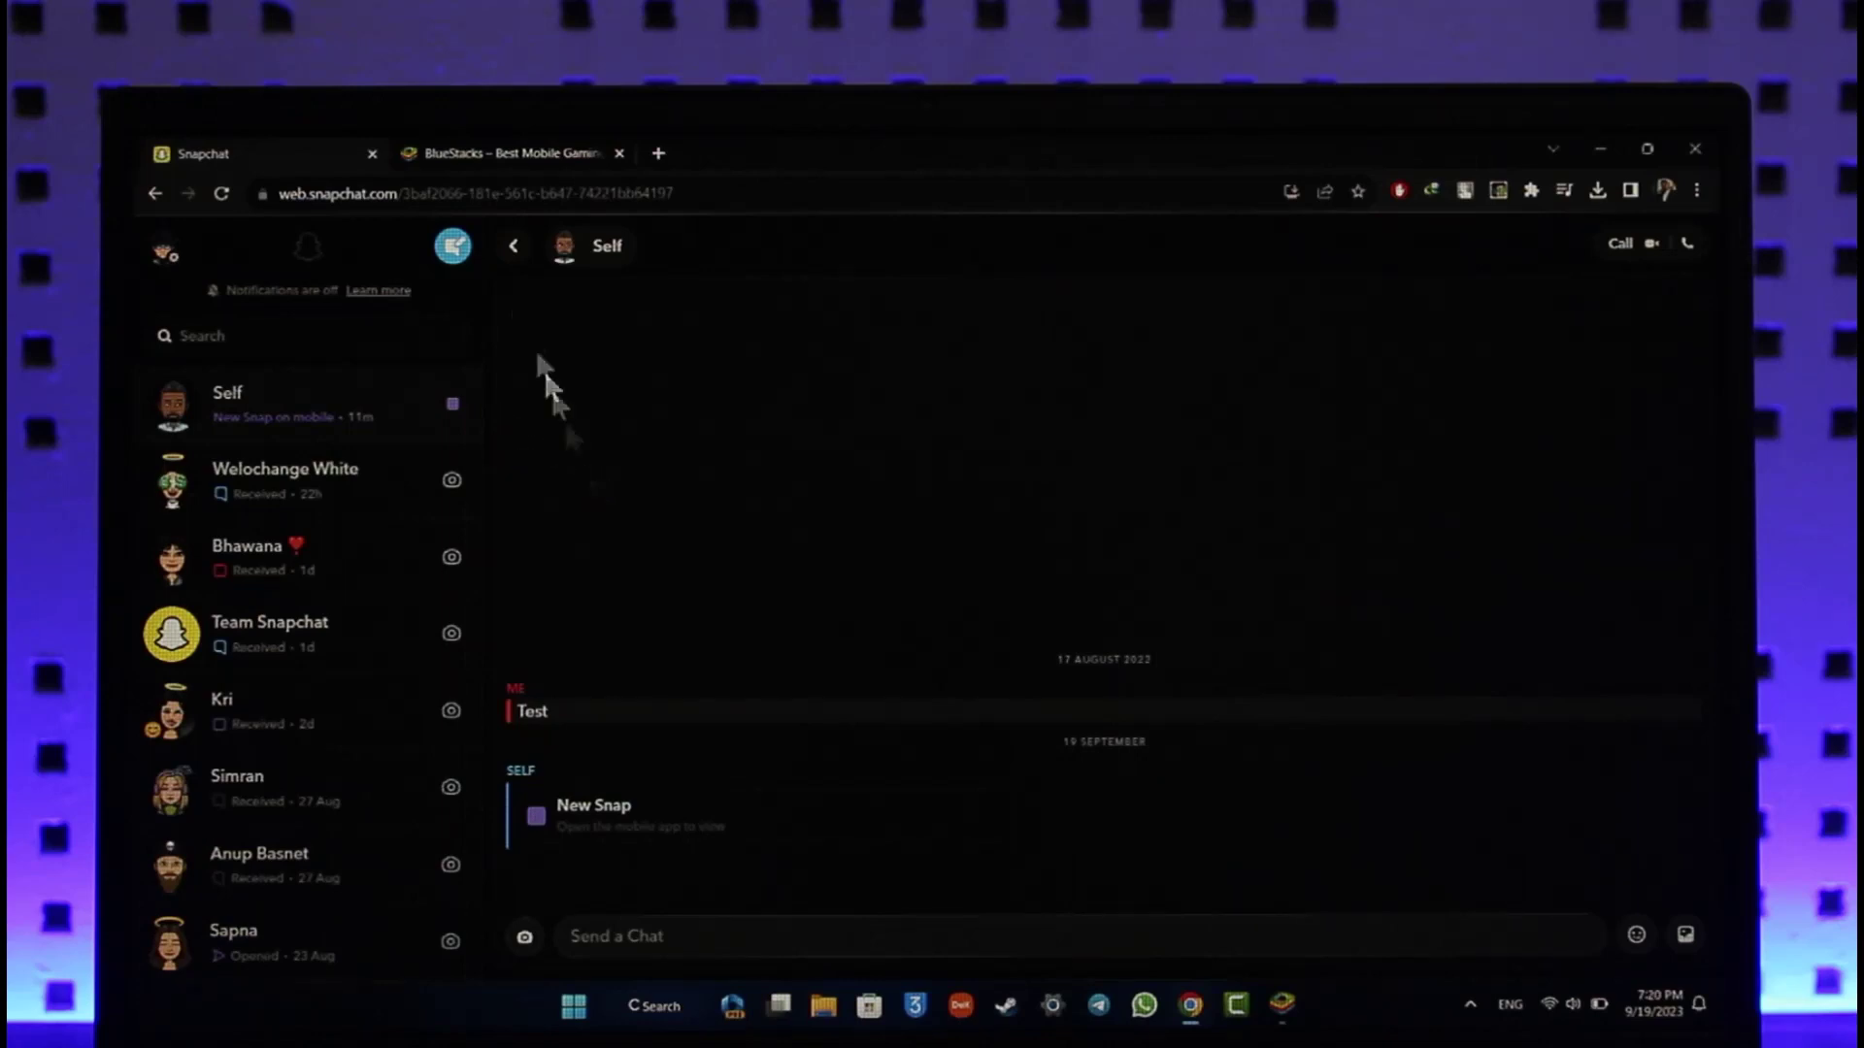
- Switch Chrome to the 'BlueStacks – Best Mobile Gaming' website tab
{"action": "left_click", "coordinate": [507, 151]}
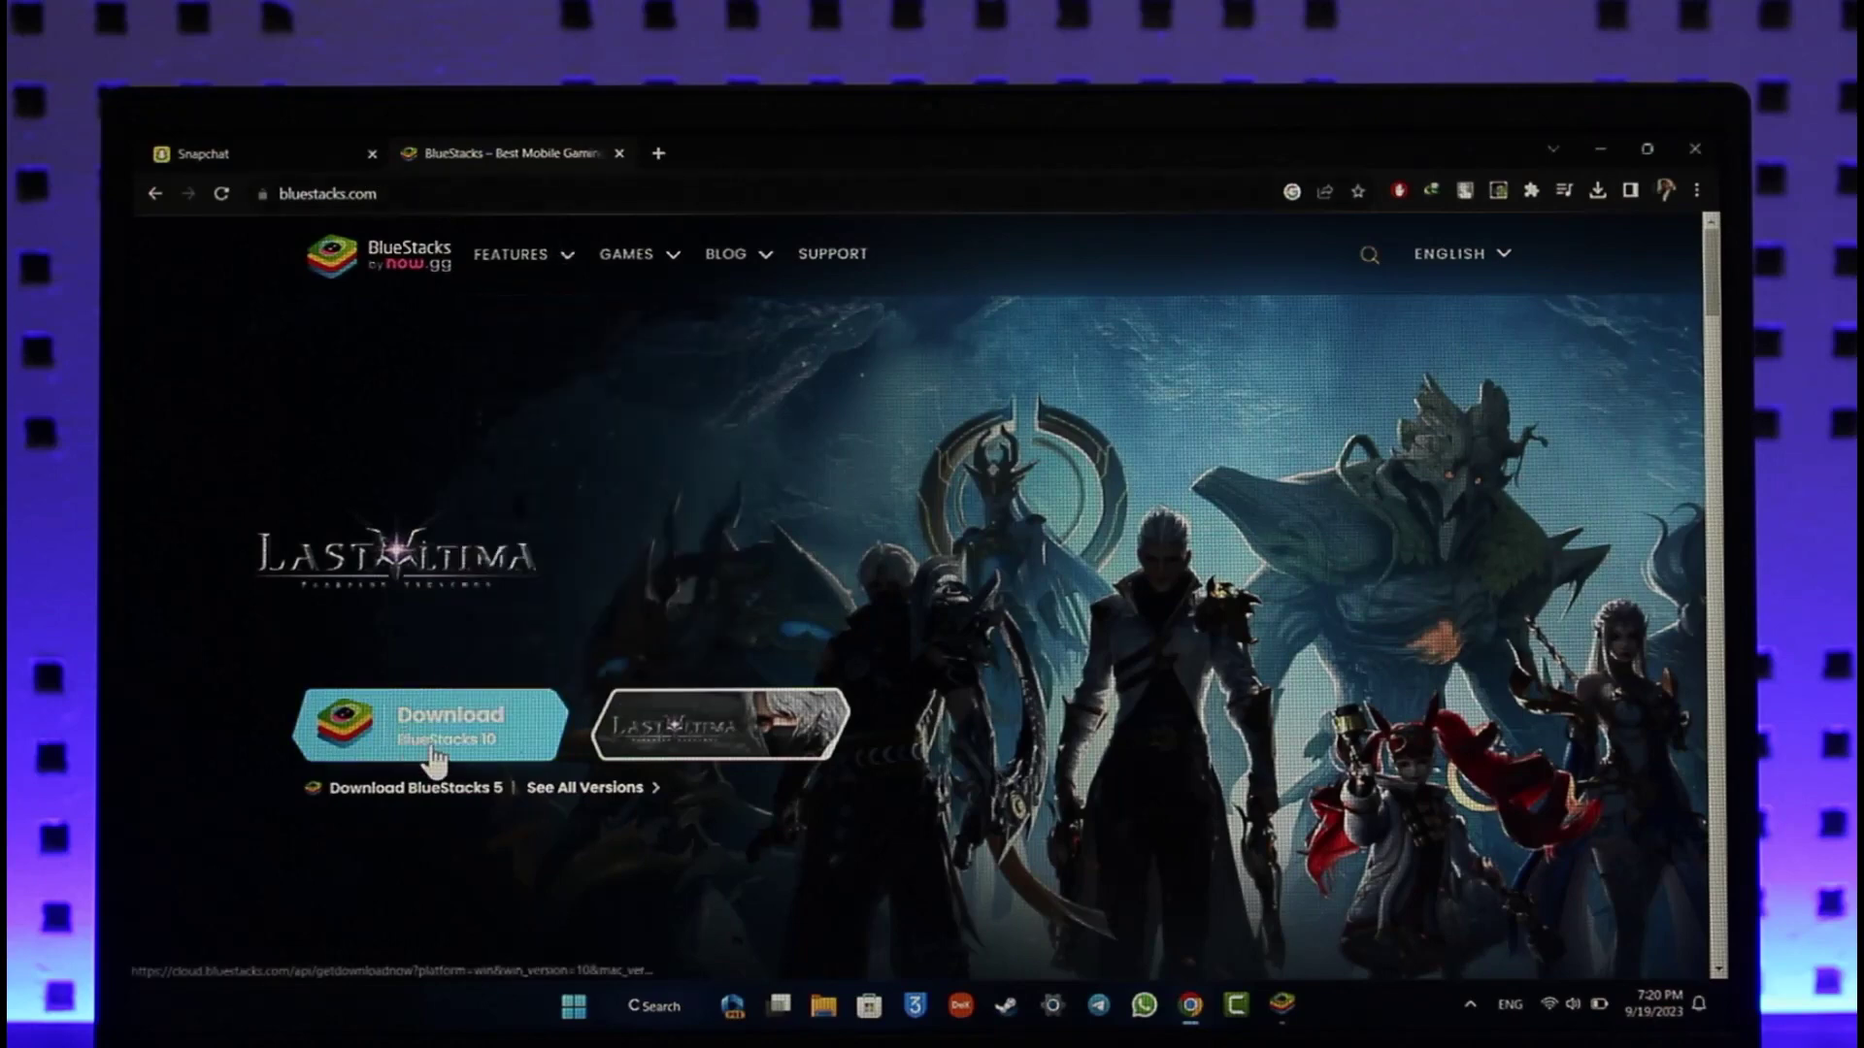
- Bring the BlueStacks emulator forward and show its home screen with Snapchat among the apps
{"action": "left_click", "coordinate": [1282, 1005]}
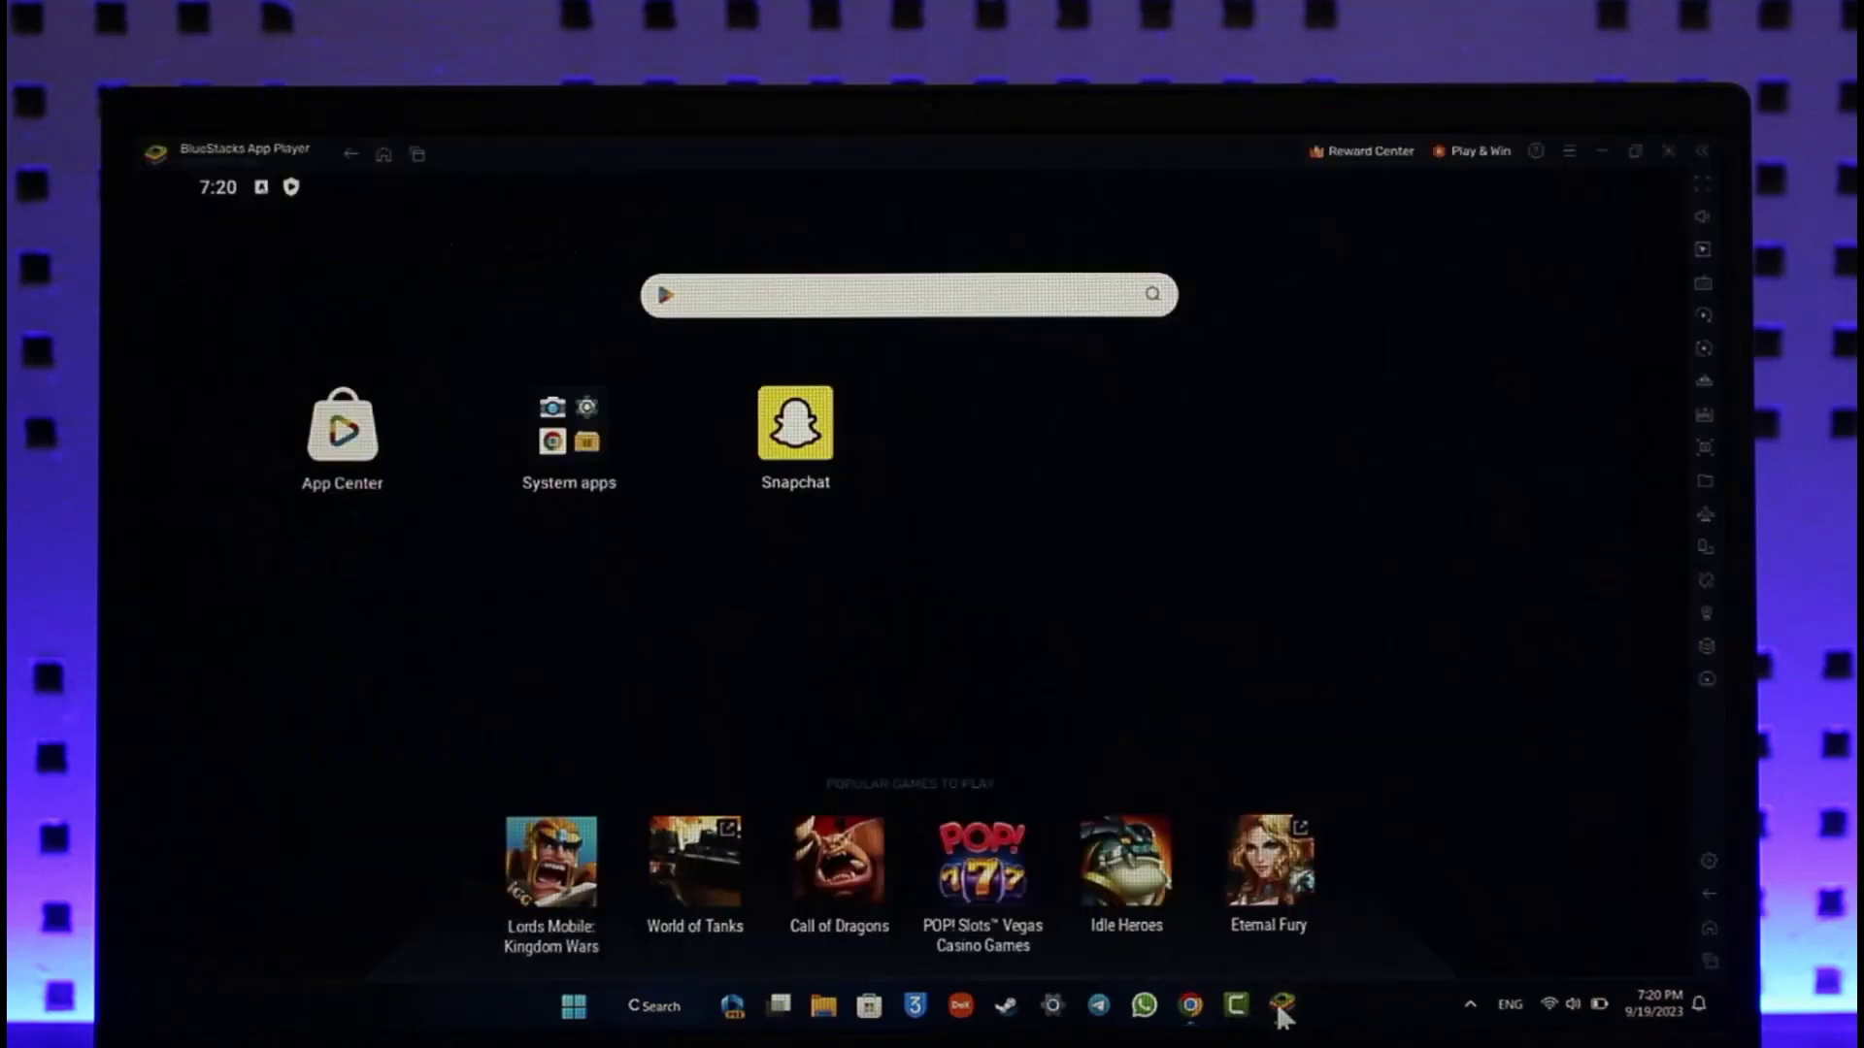
{"action": "left_click", "coordinate": [574, 427]}
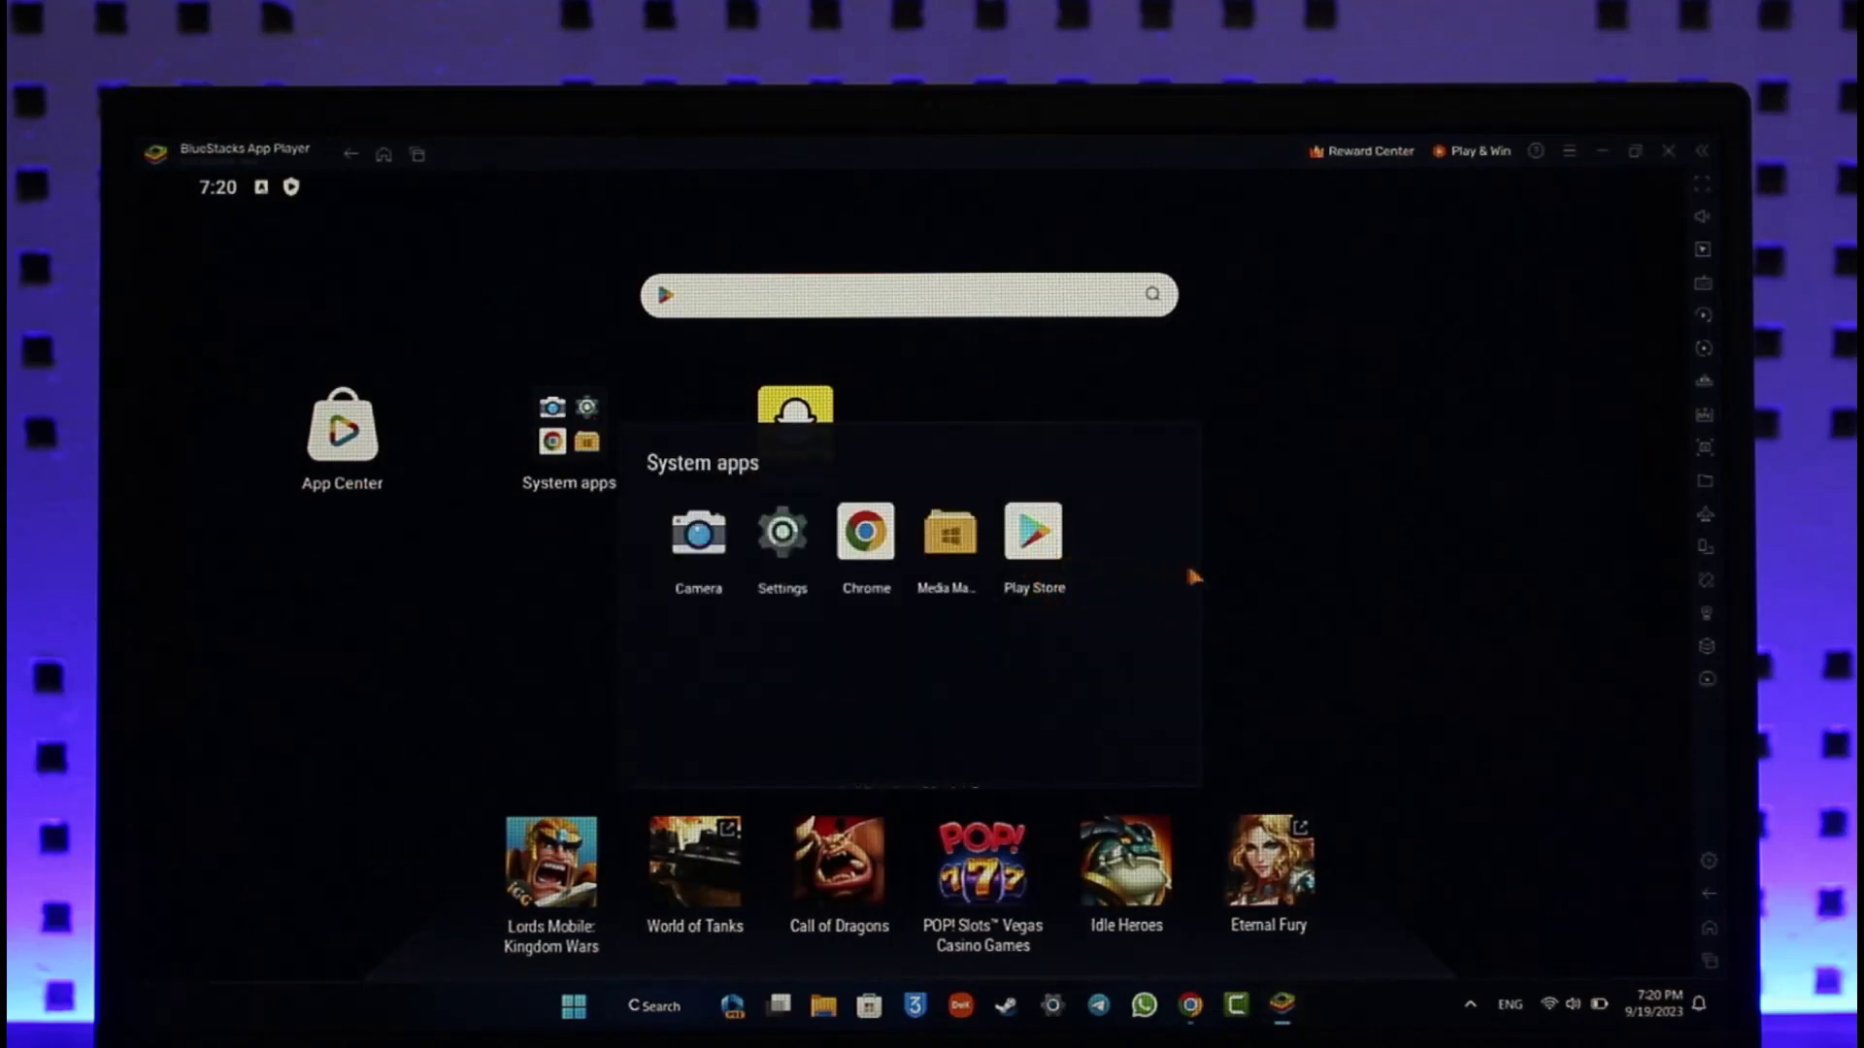
{"action": "left_click", "coordinate": [1296, 572]}
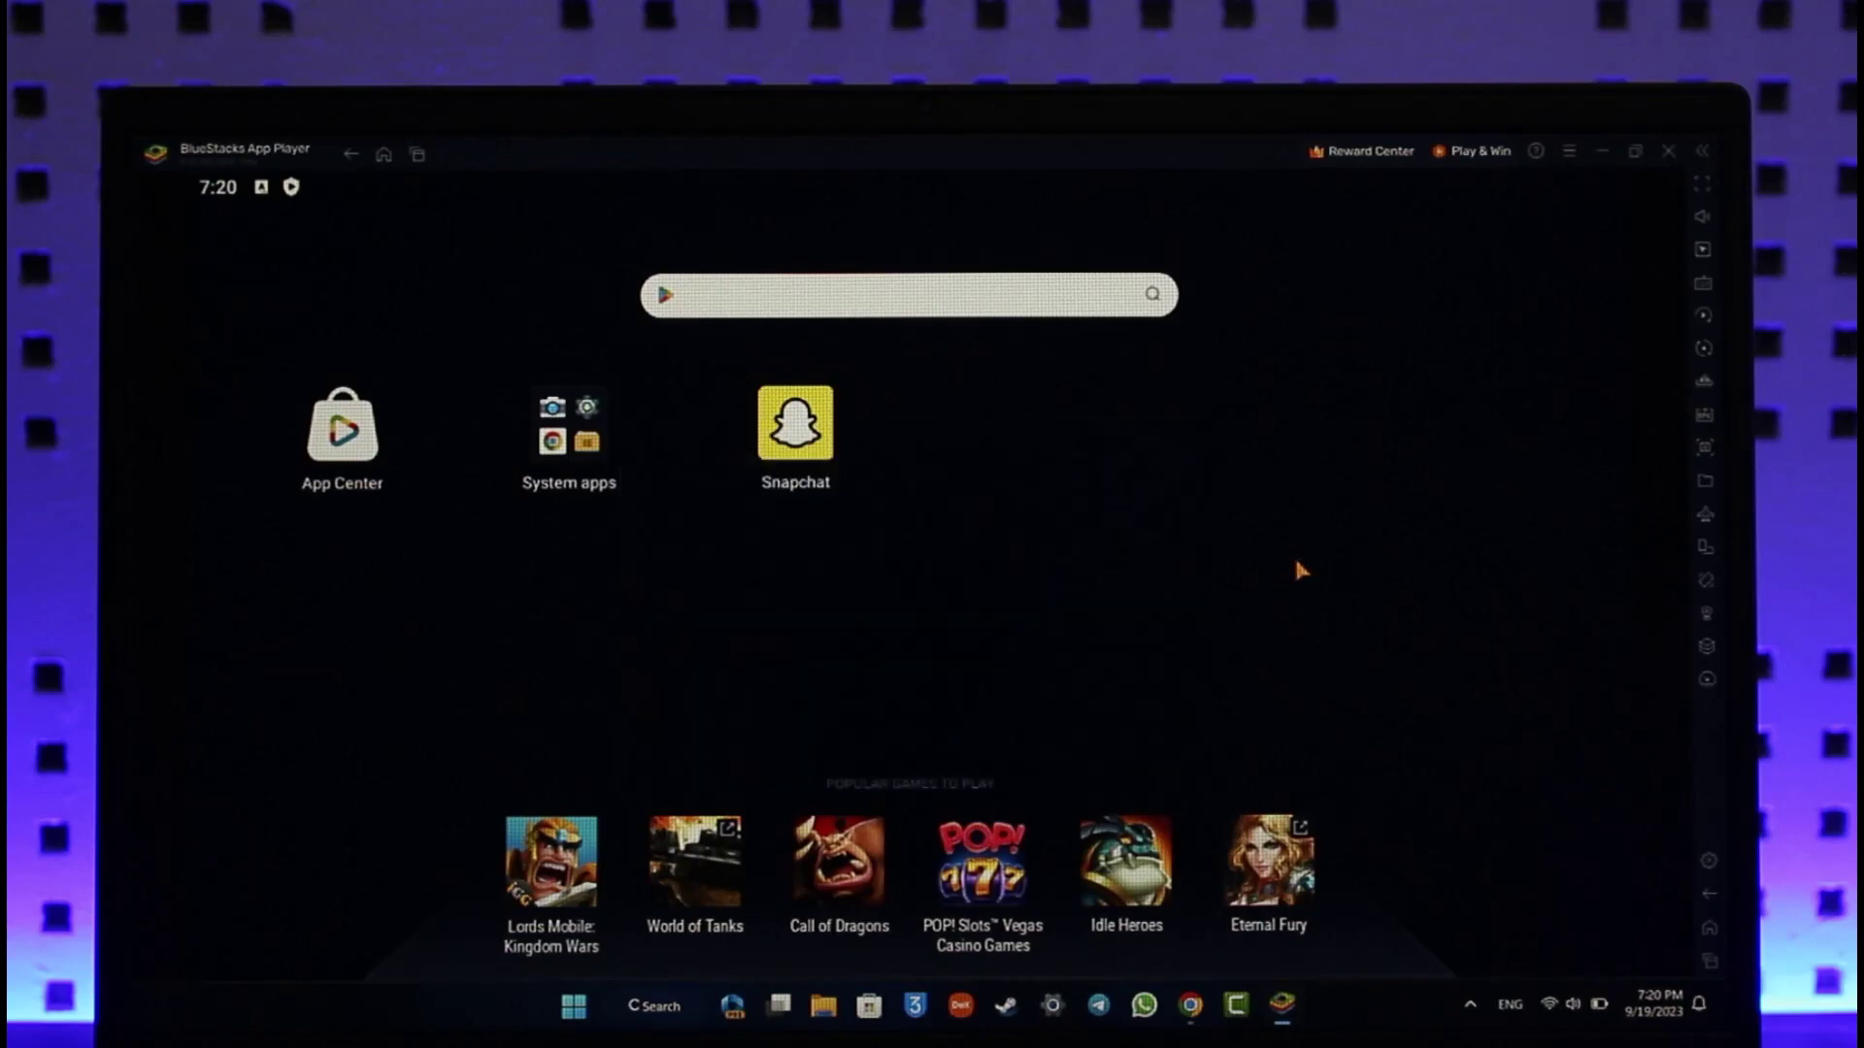
{"action": "left_click", "coordinate": [795, 453]}
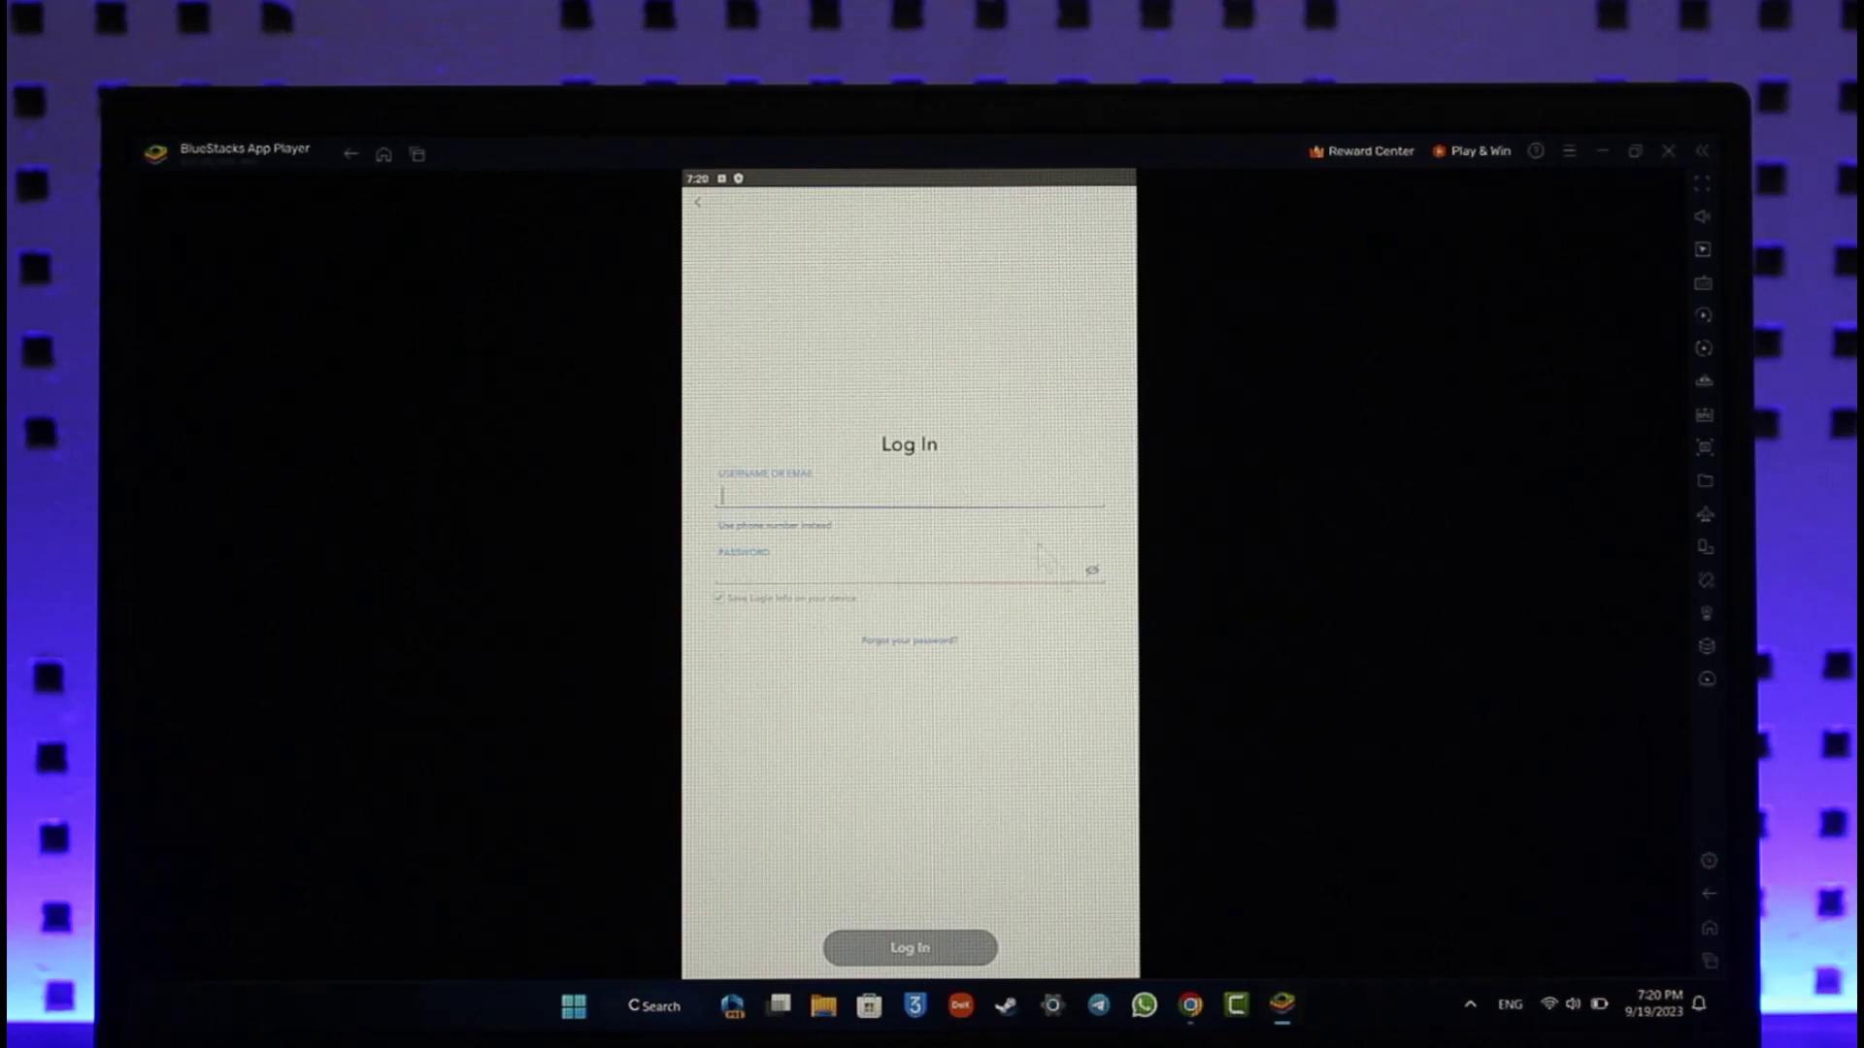
{"action": "left_click", "coordinate": [1702, 884]}
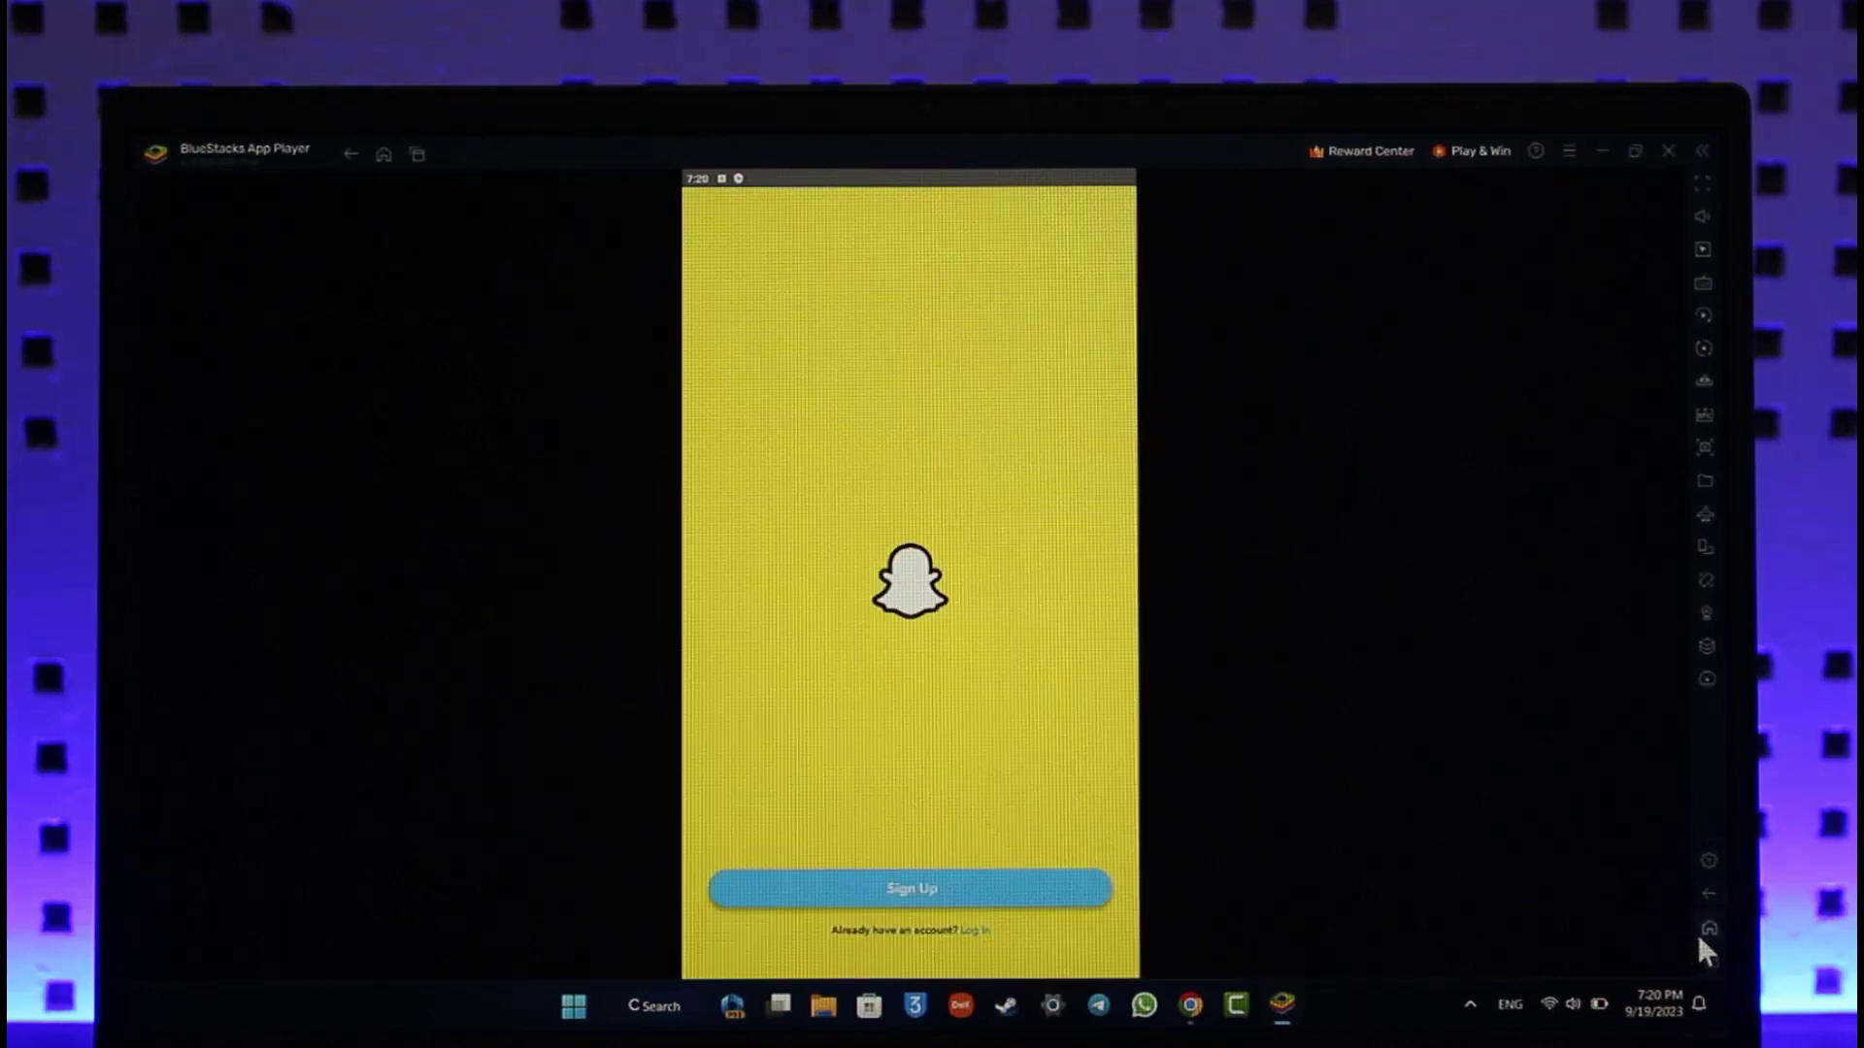
{"action": "left_click", "coordinate": [1707, 929]}
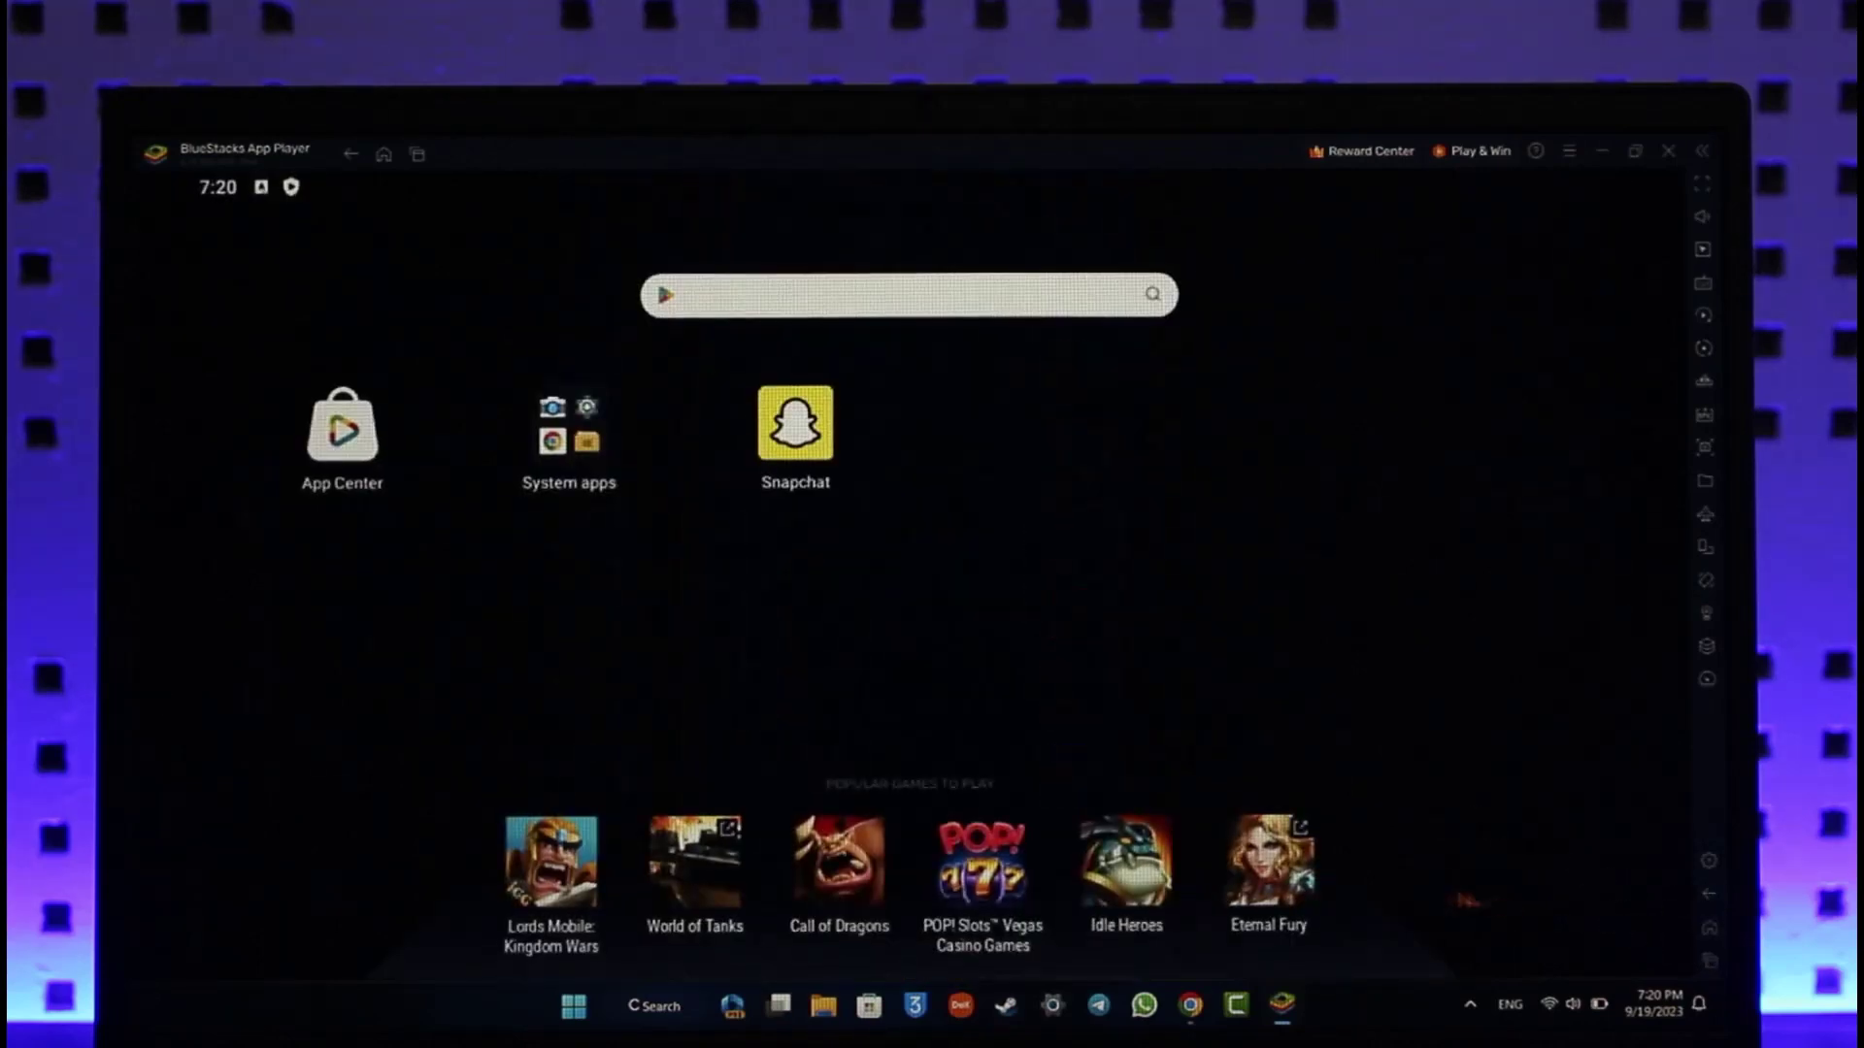
{"action": "mouse_move", "coordinate": [1190, 1004]}
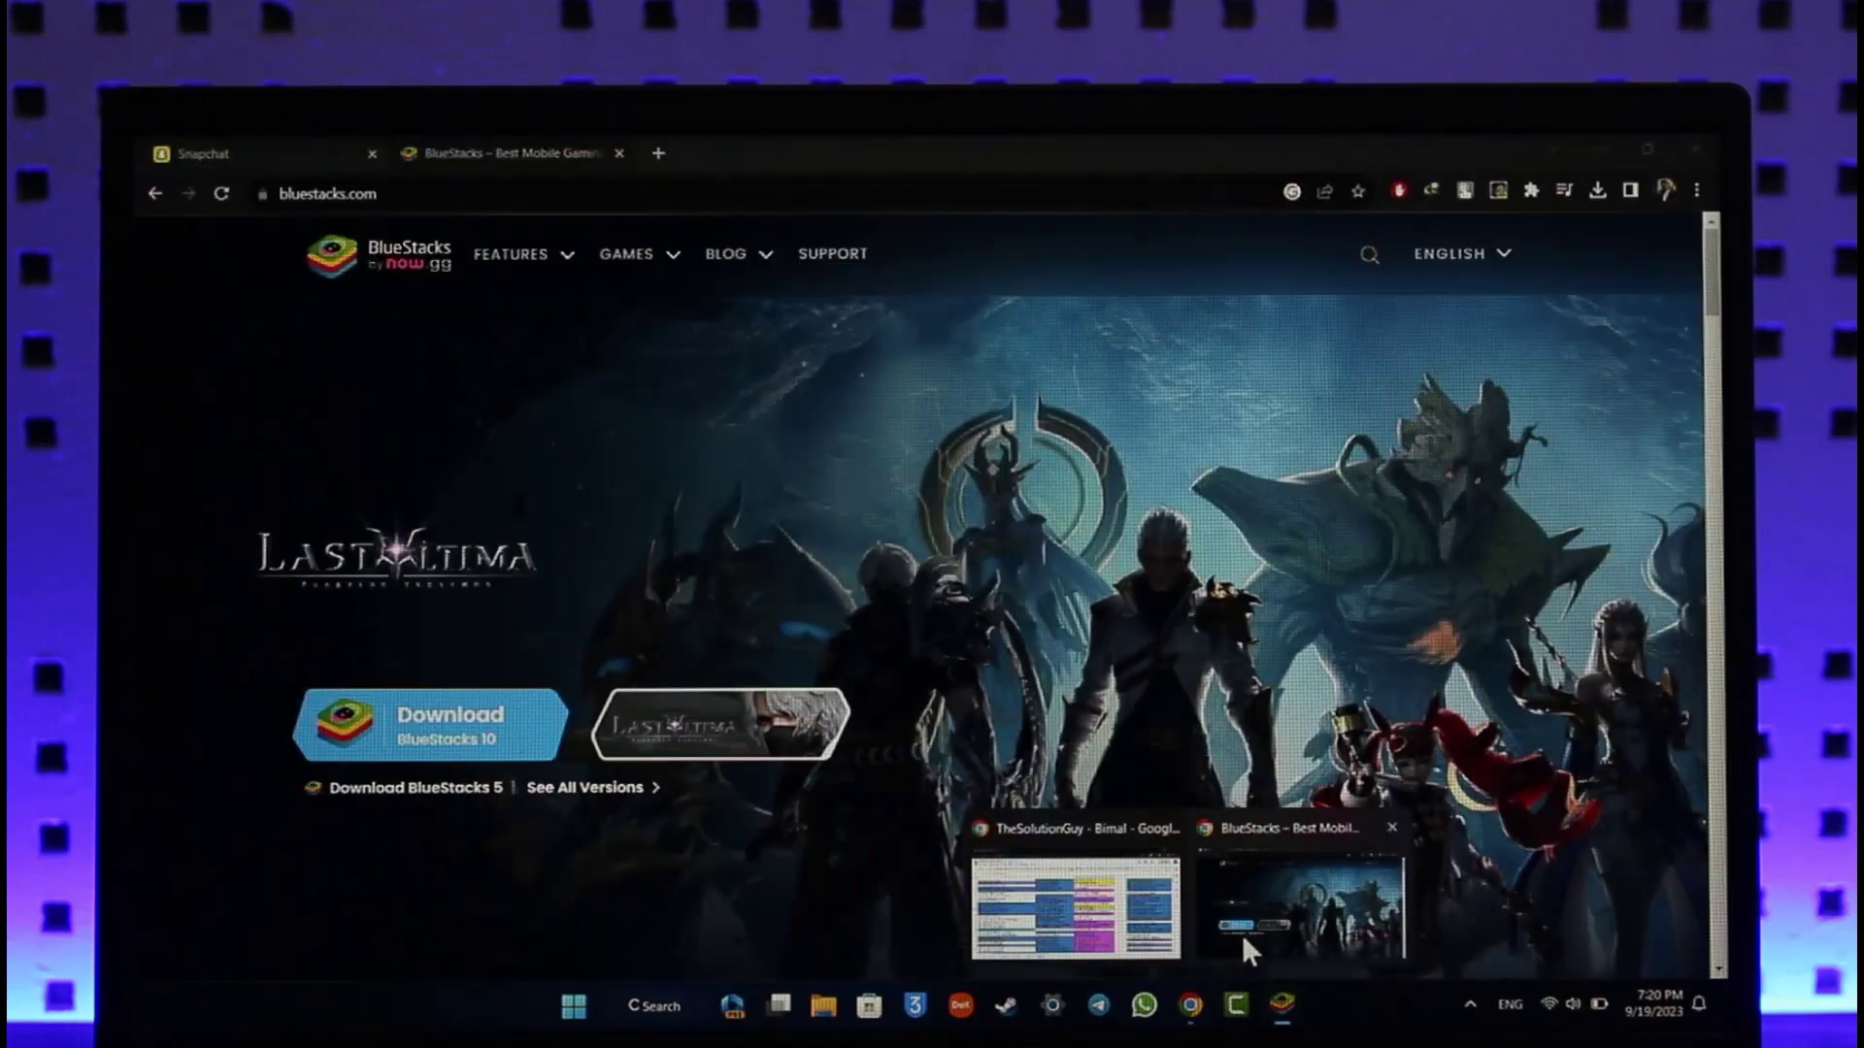
- Bring Chrome back to front showing the Snapchat Web Self chat conversation
{"action": "left_click", "coordinate": [1241, 934]}
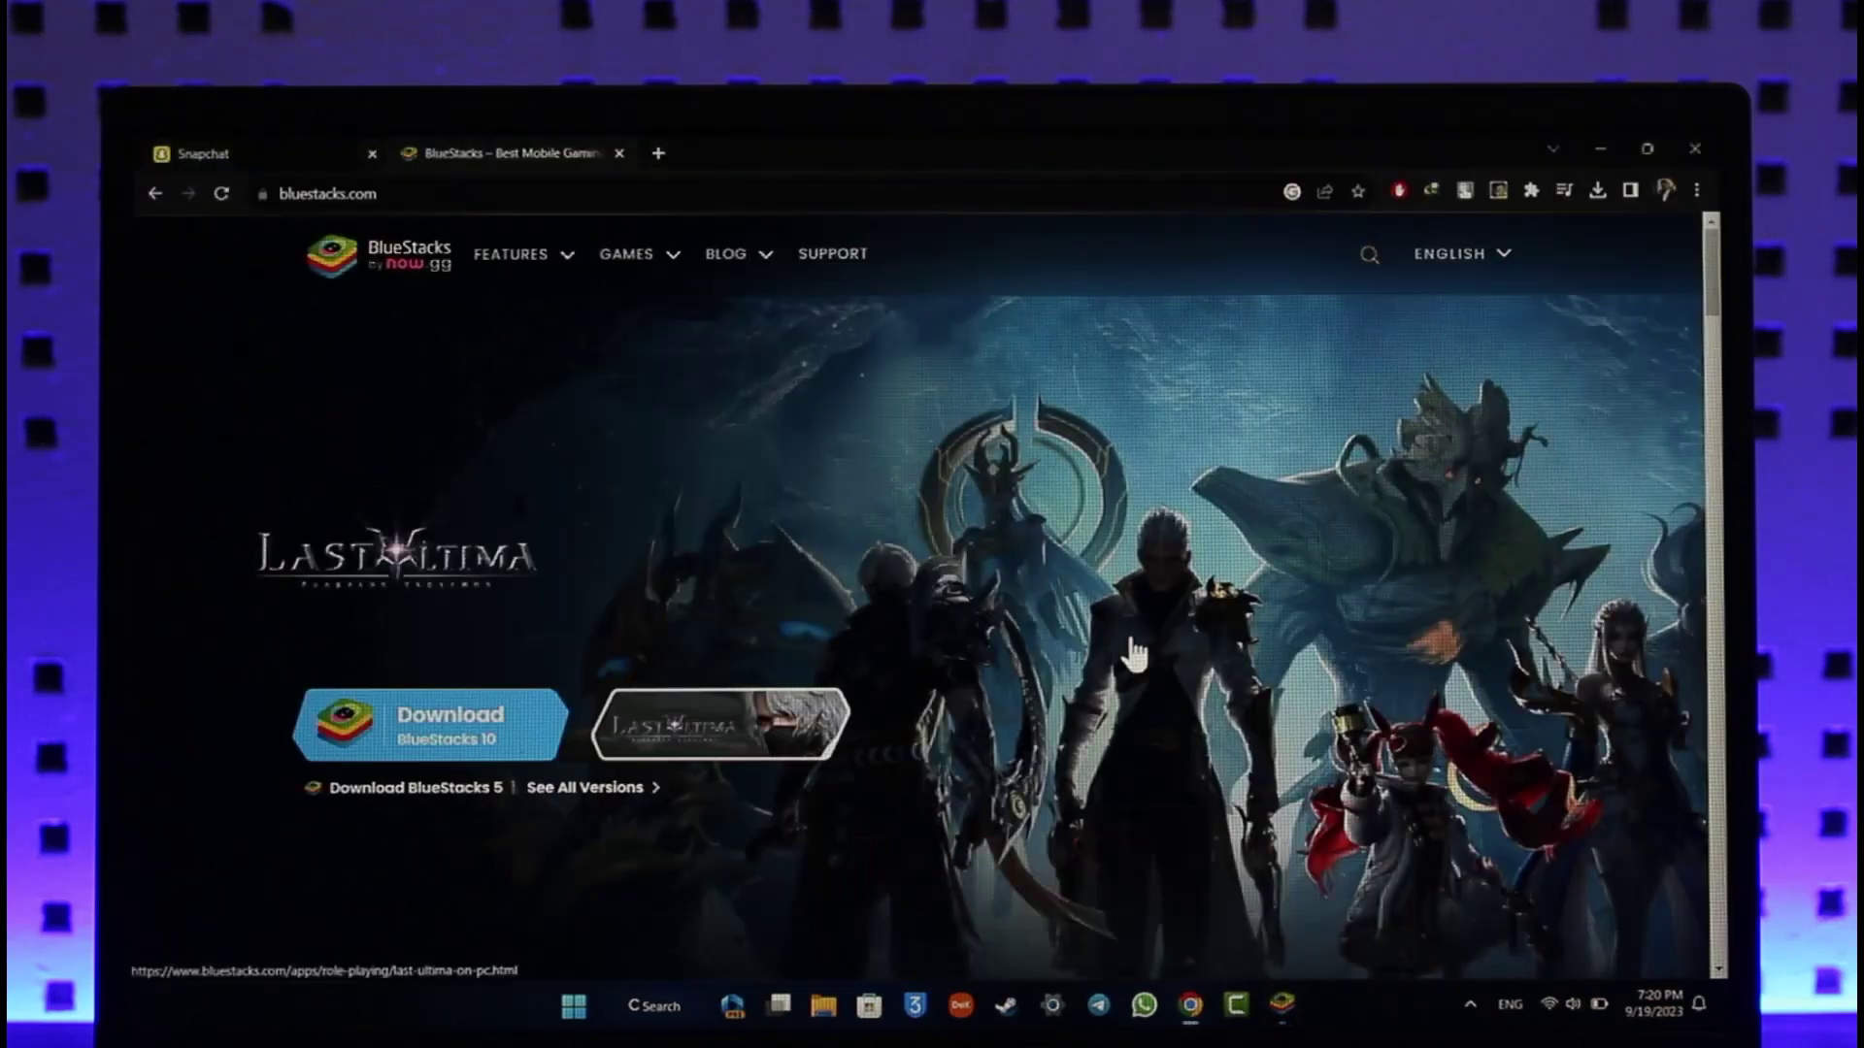
{"action": "left_click", "coordinate": [219, 151]}
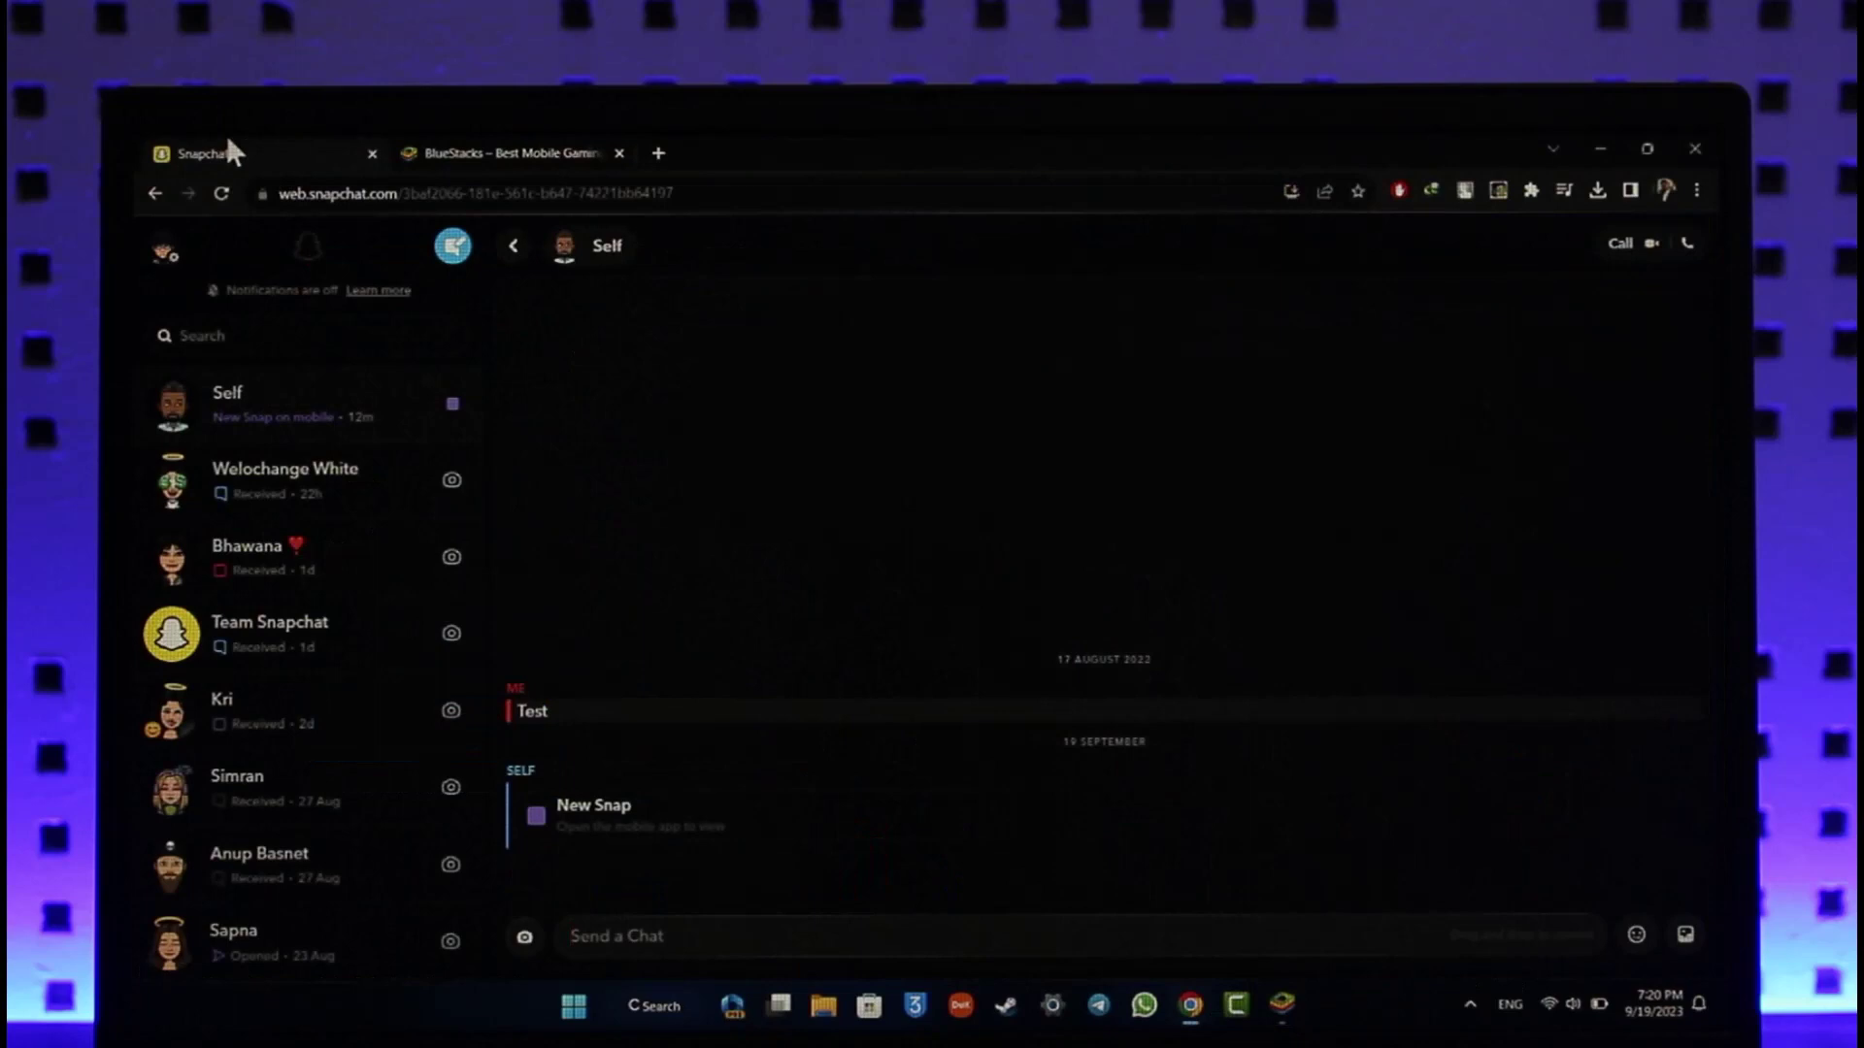